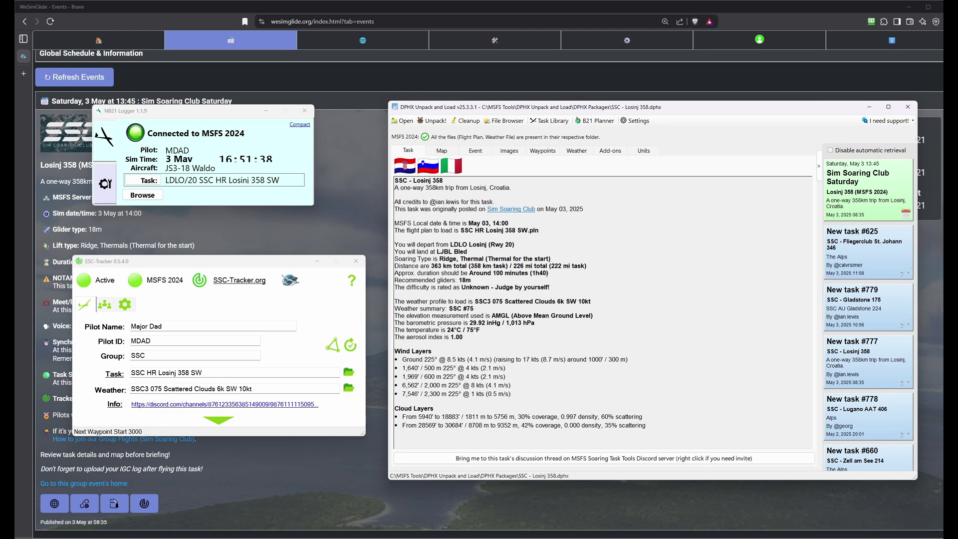
Close the DPHX task window in Brave and move the SSC-Tracker window up and left.
{"action": "left_click", "coordinate": [906, 107]}
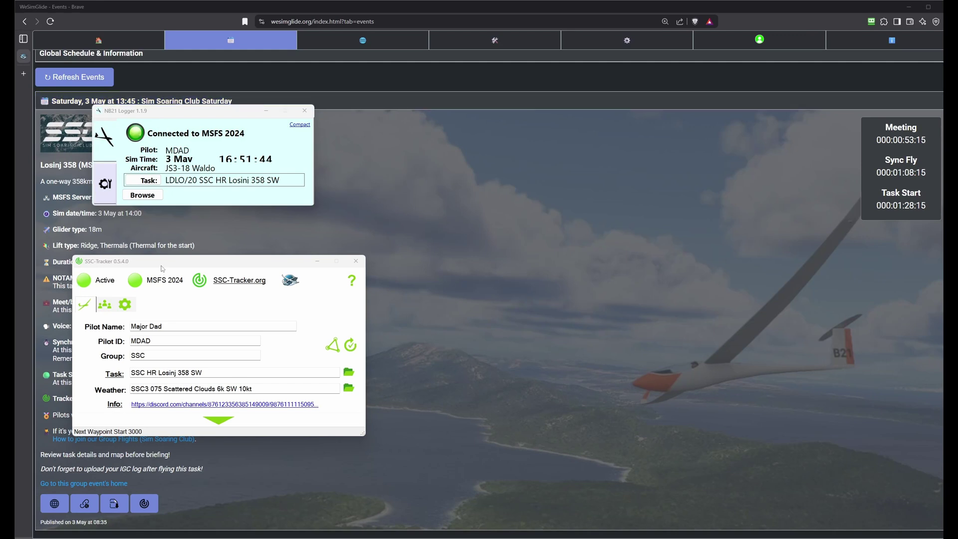
{"action": "left_click_drag", "start_coordinate": [161, 267], "coordinate": [149, 248]}
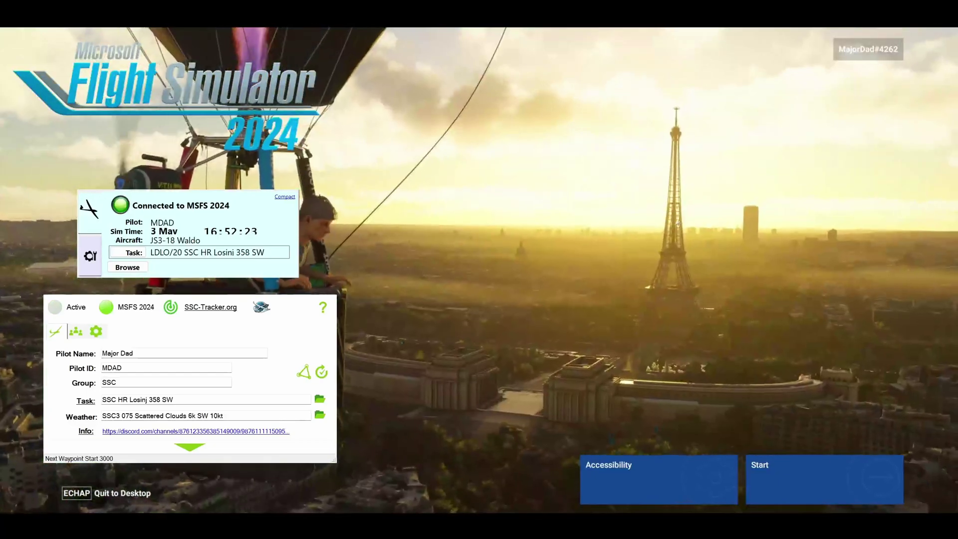
Start from the MSFS title screen to reach the world map with the Jonker JS3-18 listed.
{"action": "left_click", "coordinate": [793, 473]}
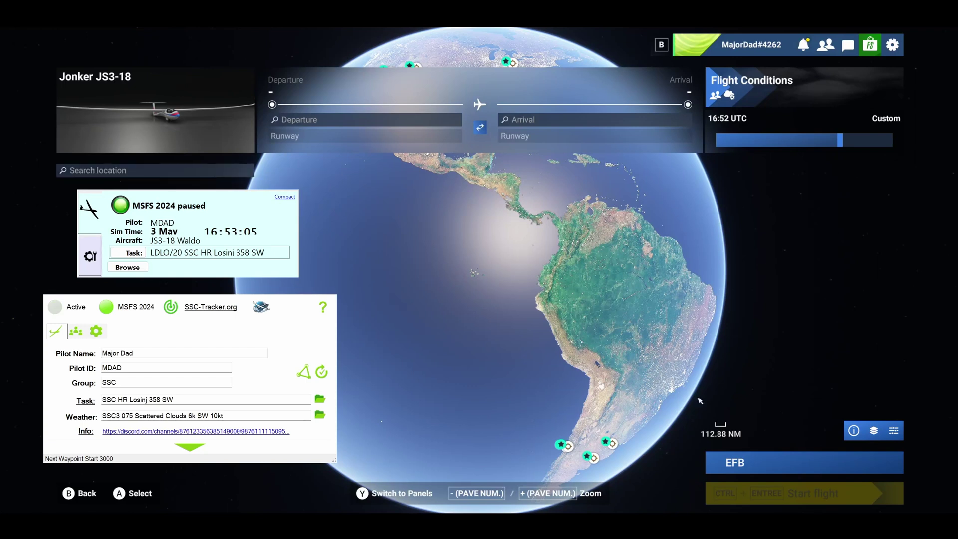
Open the aircraft selection and preview the Jonker JS3-15's configuration and liveries.
{"action": "left_click", "coordinate": [803, 500]}
{"action": "left_click", "coordinate": [154, 119]}
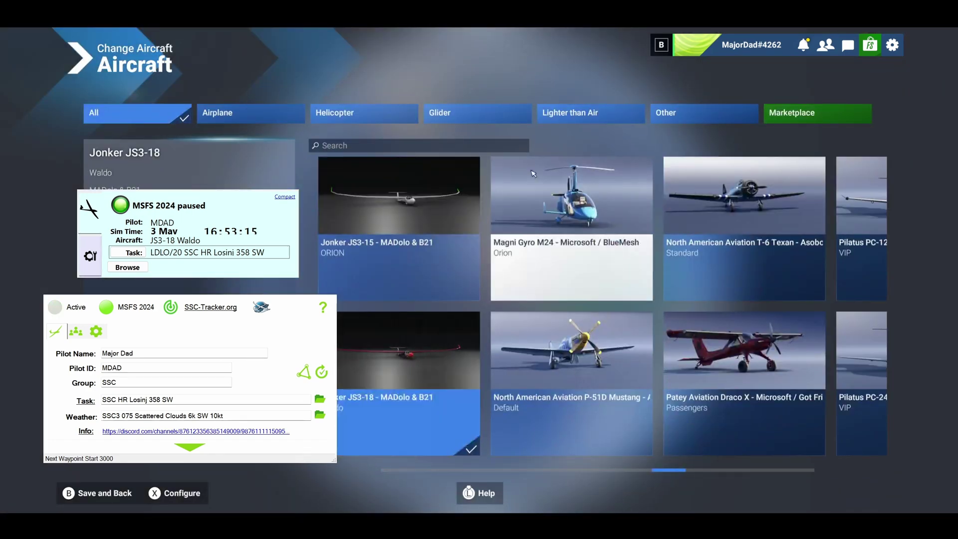
{"action": "left_click", "coordinate": [399, 259]}
{"action": "left_click", "coordinate": [175, 494]}
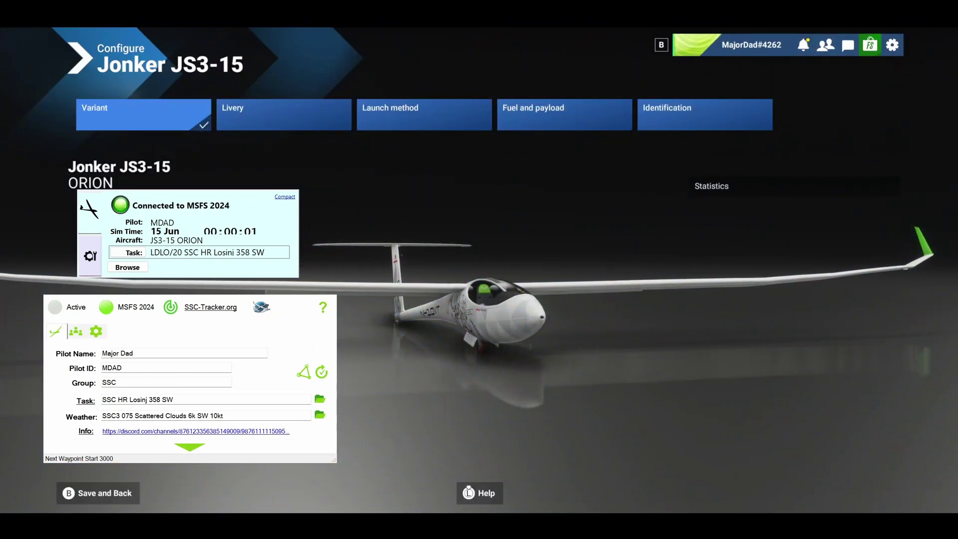
{"action": "left_click", "coordinate": [242, 122]}
{"action": "left_click", "coordinate": [160, 119]}
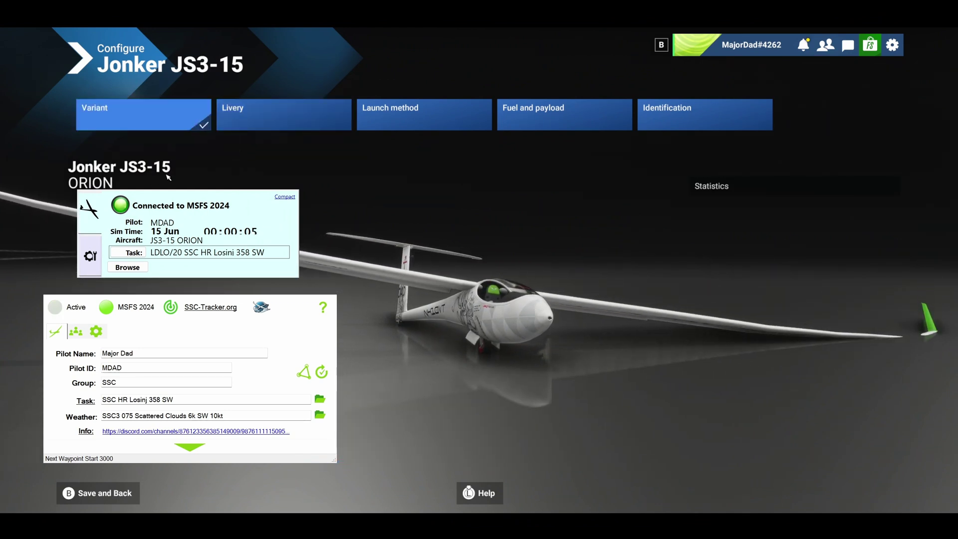
Go back to the aircraft list and choose the Jonker JS3-18 for configuration instead.
{"action": "left_click", "coordinate": [112, 491]}
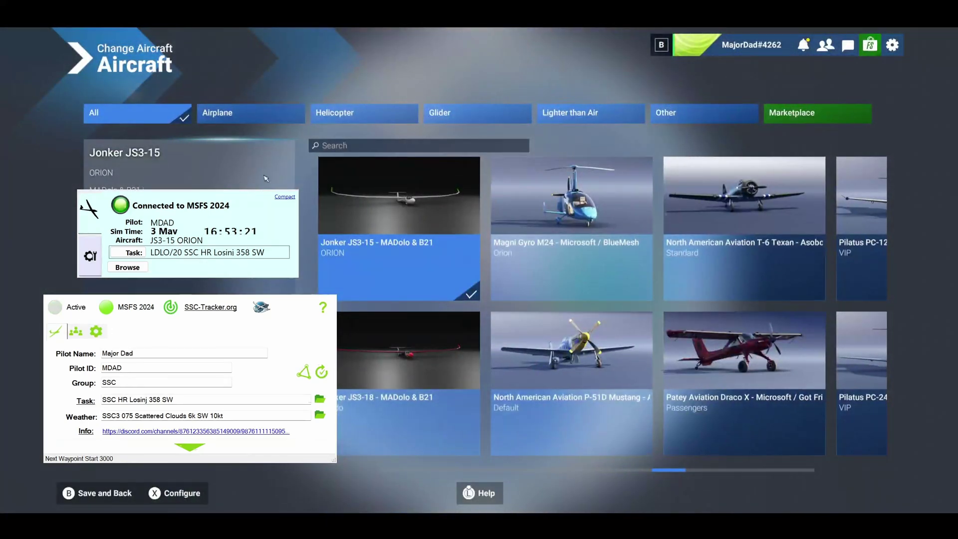
{"action": "left_click", "coordinate": [444, 315]}
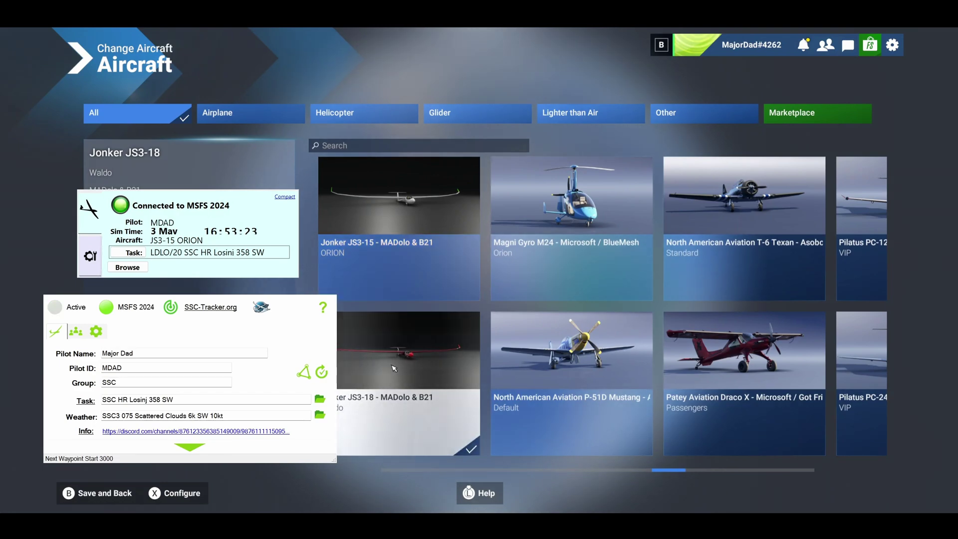
{"action": "left_click", "coordinate": [175, 493]}
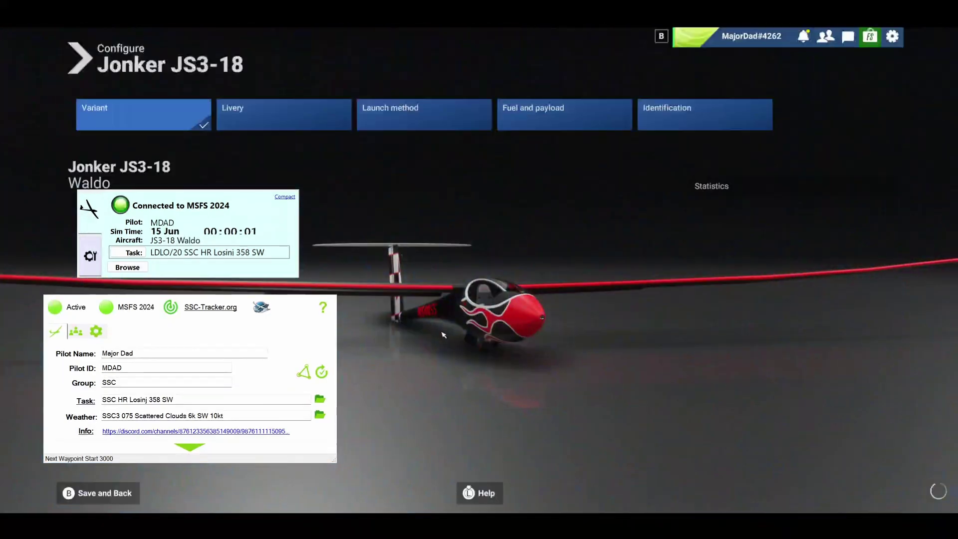
Apply the ORION livery to the Jonker JS3-18.
{"action": "left_click", "coordinate": [277, 125]}
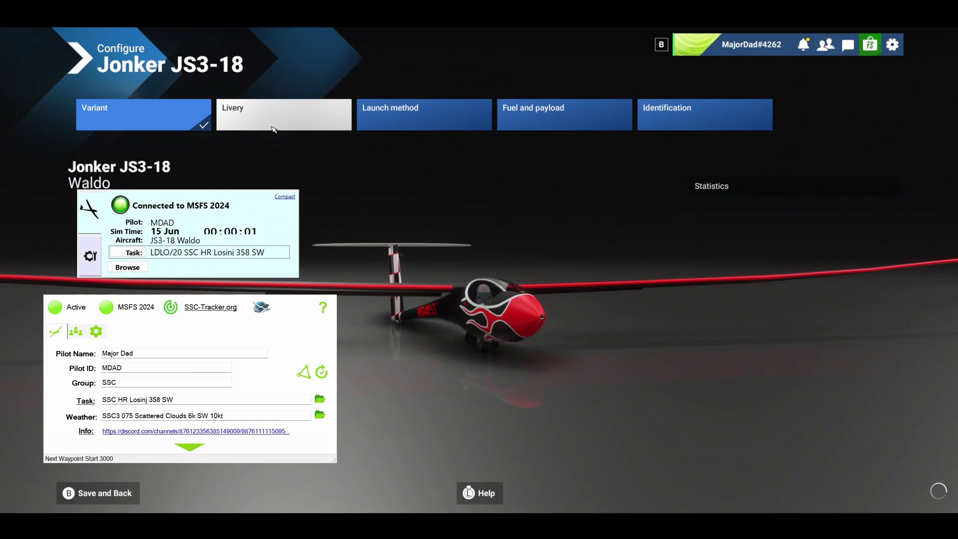
{"action": "left_click_drag", "start_coordinate": [399, 460], "coordinate": [628, 483]}
{"action": "scroll", "coordinate": [523, 429], "scroll_direction": "up", "scroll_amount": 4}
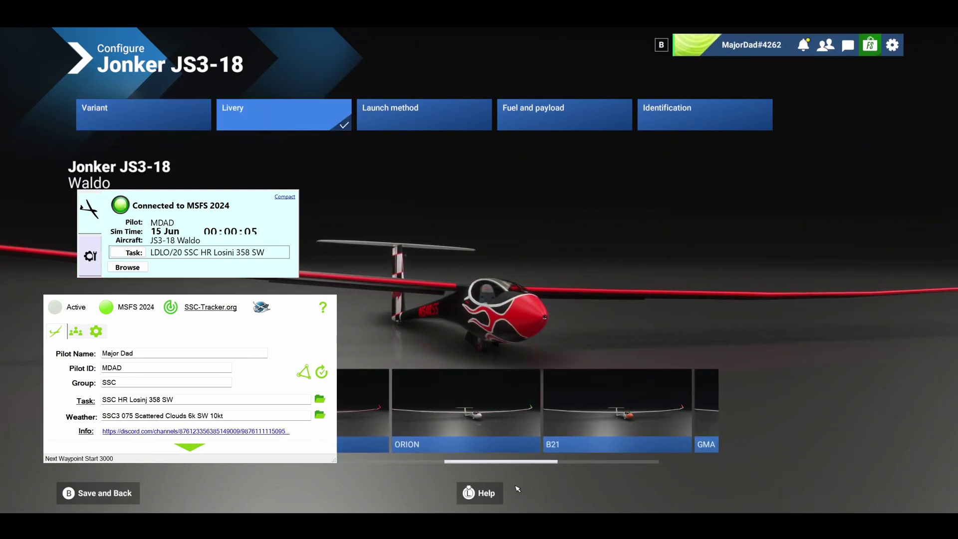
{"action": "left_click", "coordinate": [475, 427]}
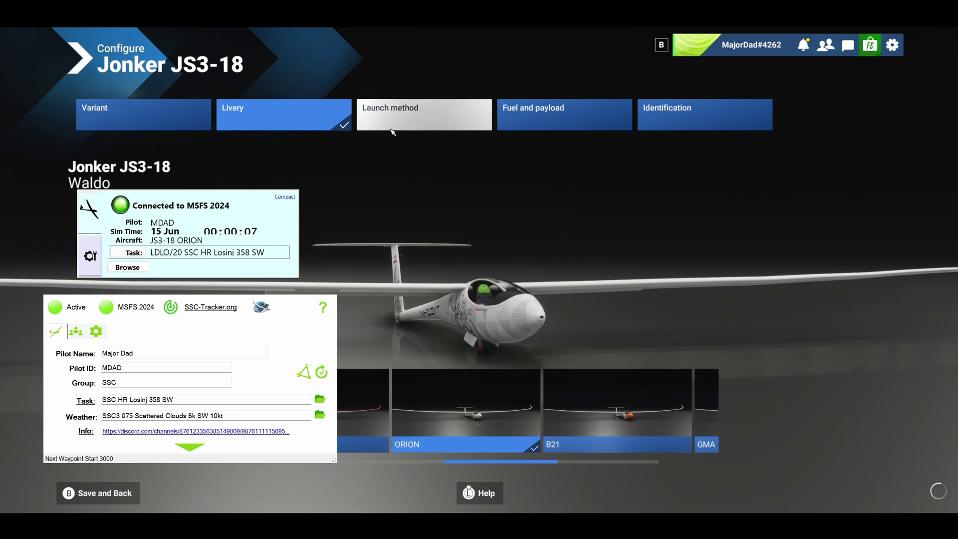
Review the launch method, fuel and payload, and identification, then save and return to the map.
{"action": "left_click", "coordinate": [392, 129]}
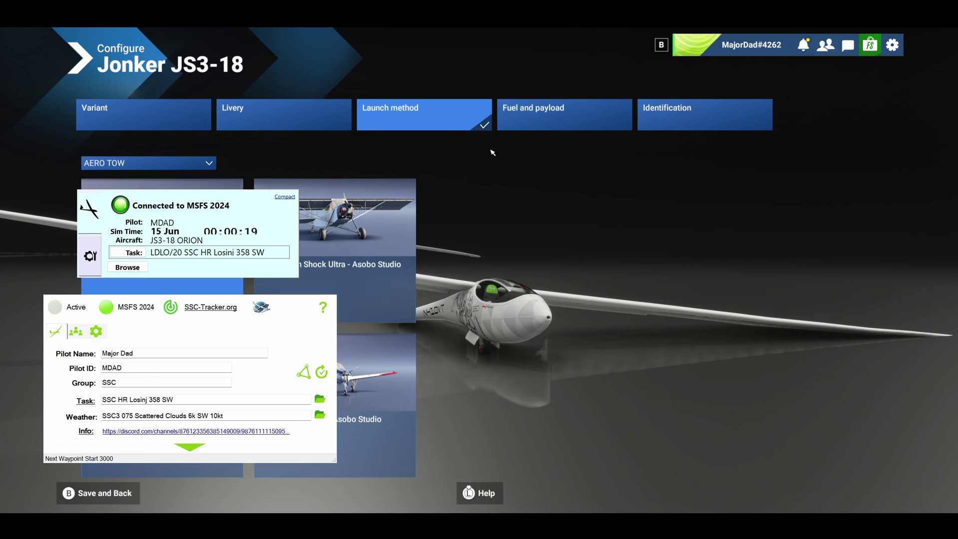
{"action": "left_click", "coordinate": [536, 127]}
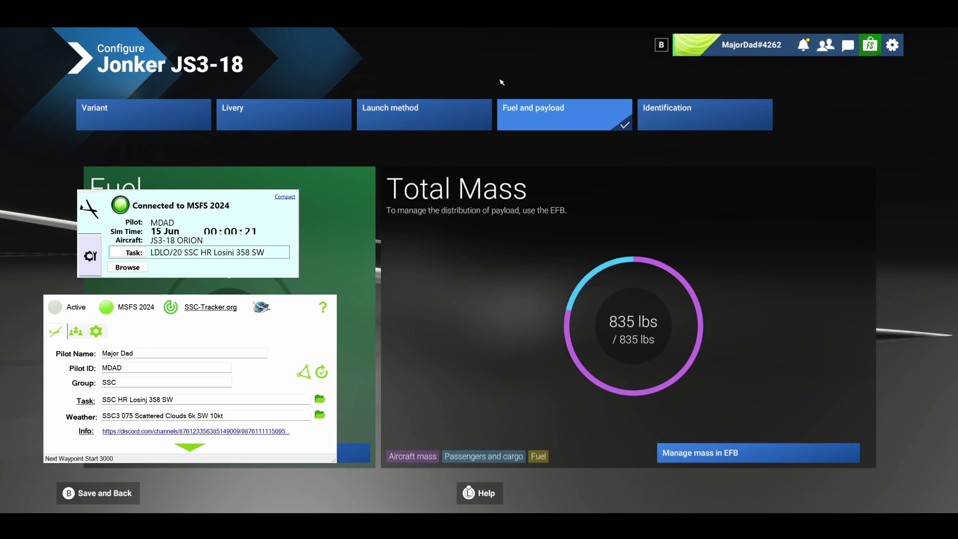
{"action": "left_click", "coordinate": [694, 125]}
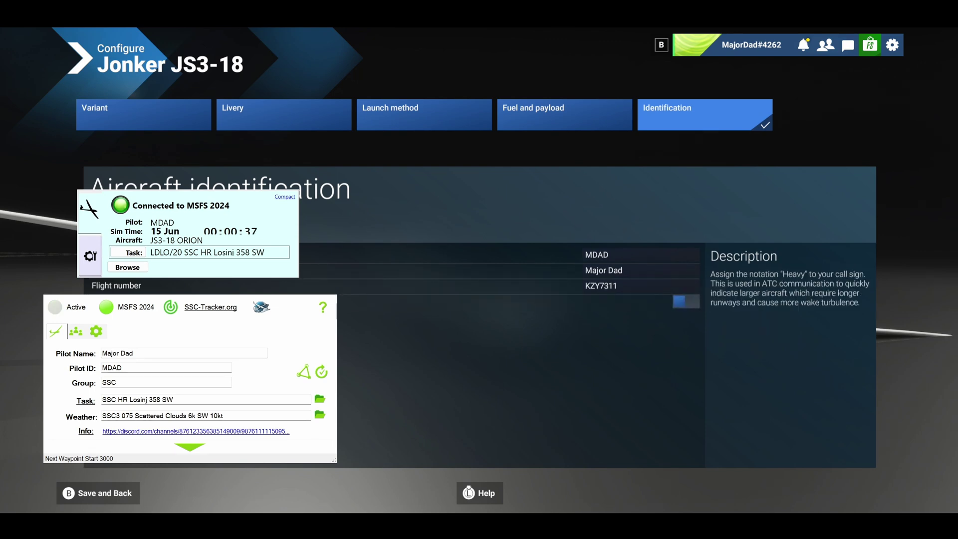
{"action": "left_click", "coordinate": [152, 487]}
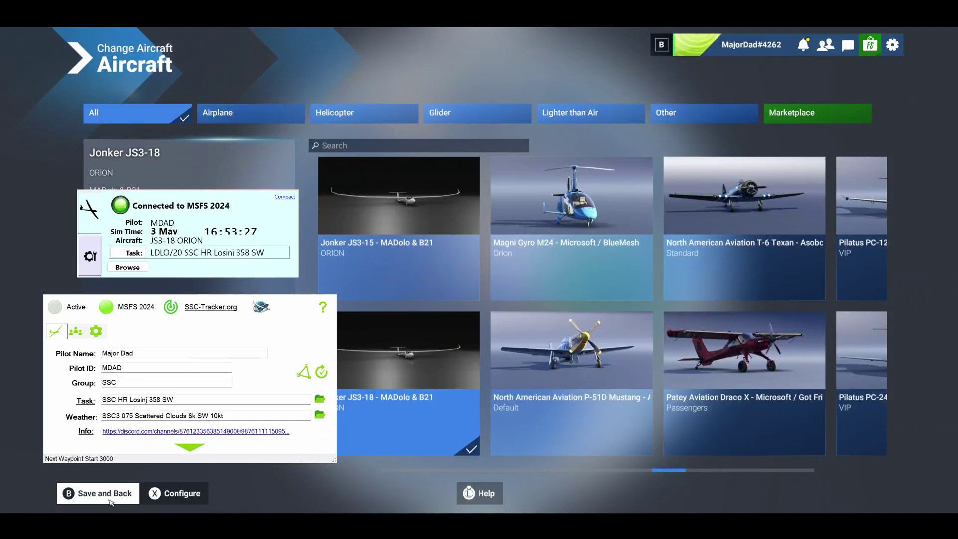
{"action": "left_click", "coordinate": [97, 493]}
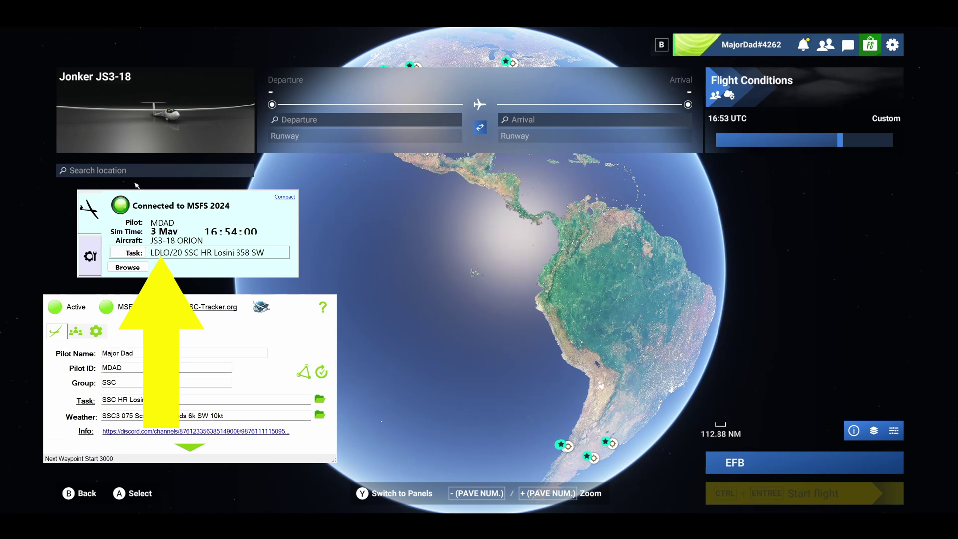
Search the map for 'ldlo' and jump to LDLO Losinj airport.
{"action": "left_click", "coordinate": [98, 172]}
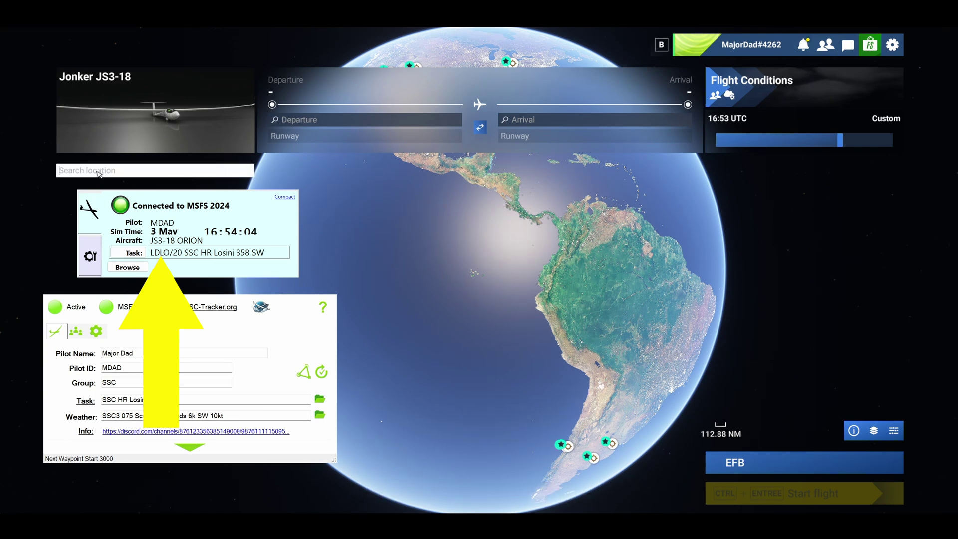
{"action": "type", "text": "ld"}
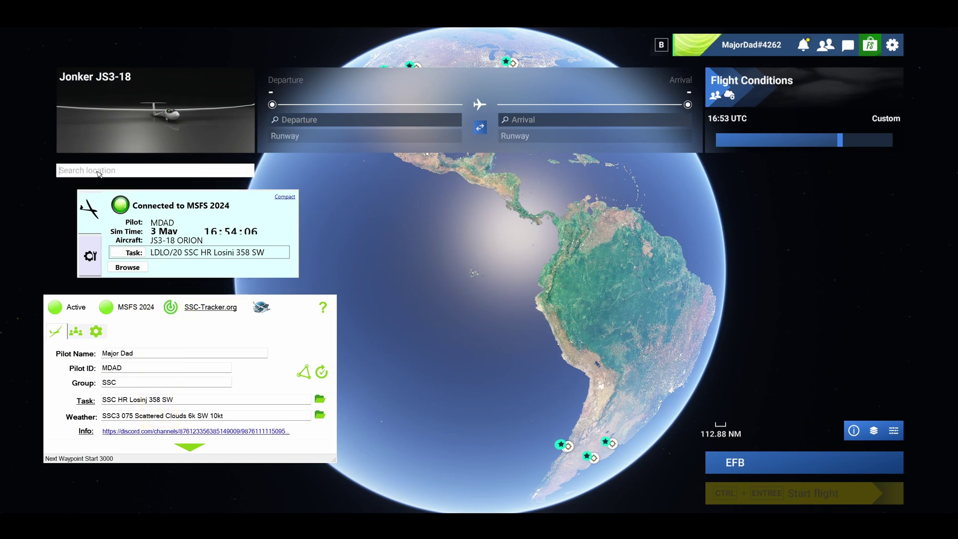
{"action": "type", "text": "lo"}
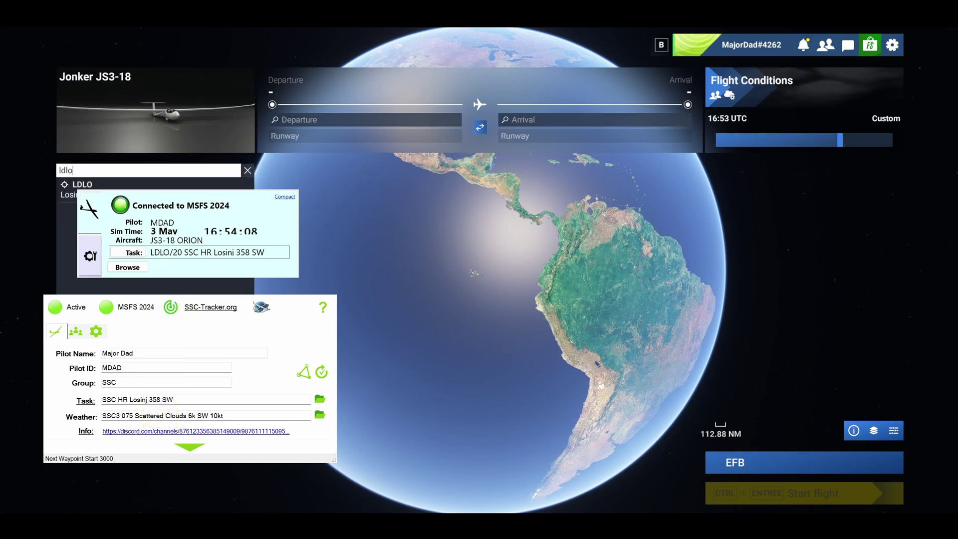
{"action": "left_click", "coordinate": [98, 189]}
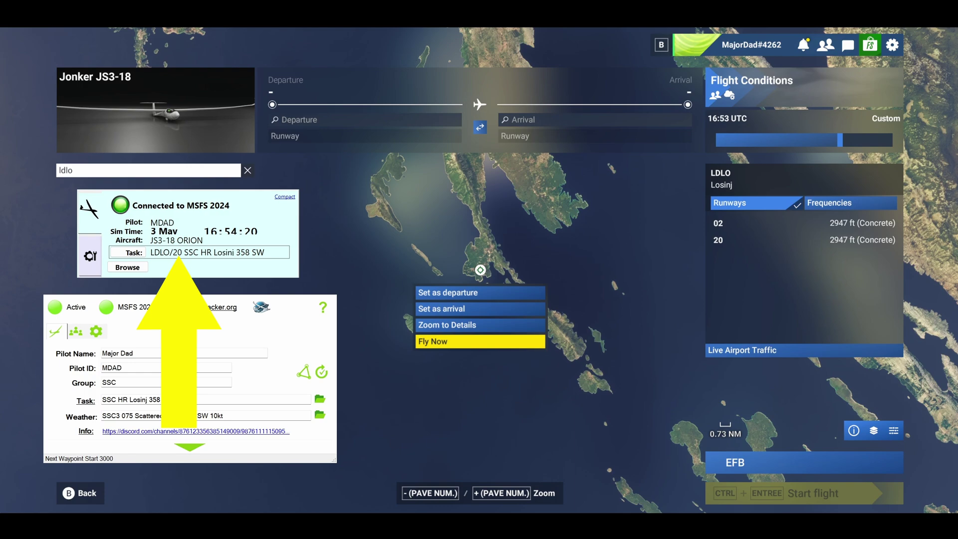
Zoom in on Losinj and pick out the runway 20 end, then dismiss its menu.
{"action": "scroll", "coordinate": [481, 267], "scroll_direction": "up", "scroll_amount": 3}
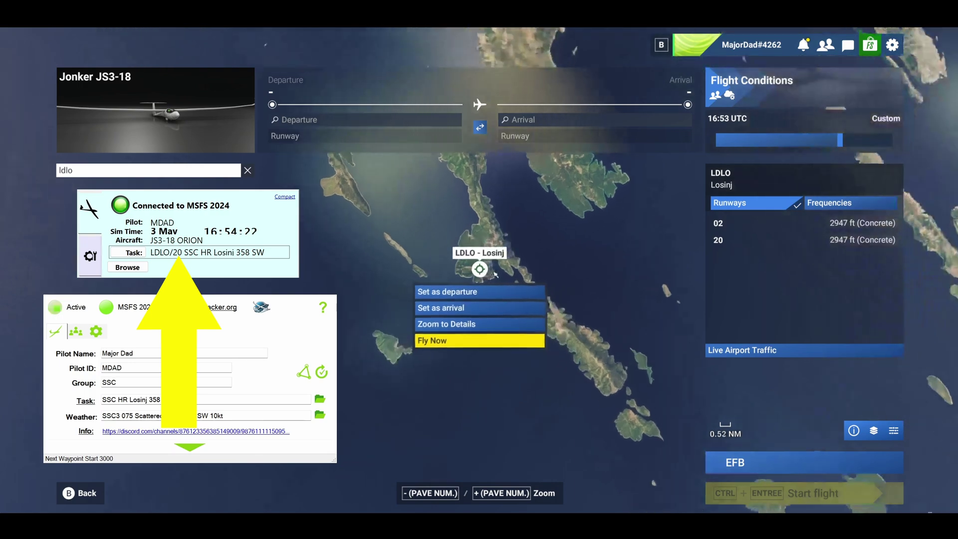
{"action": "scroll", "coordinate": [509, 257], "scroll_direction": "up", "scroll_amount": 5}
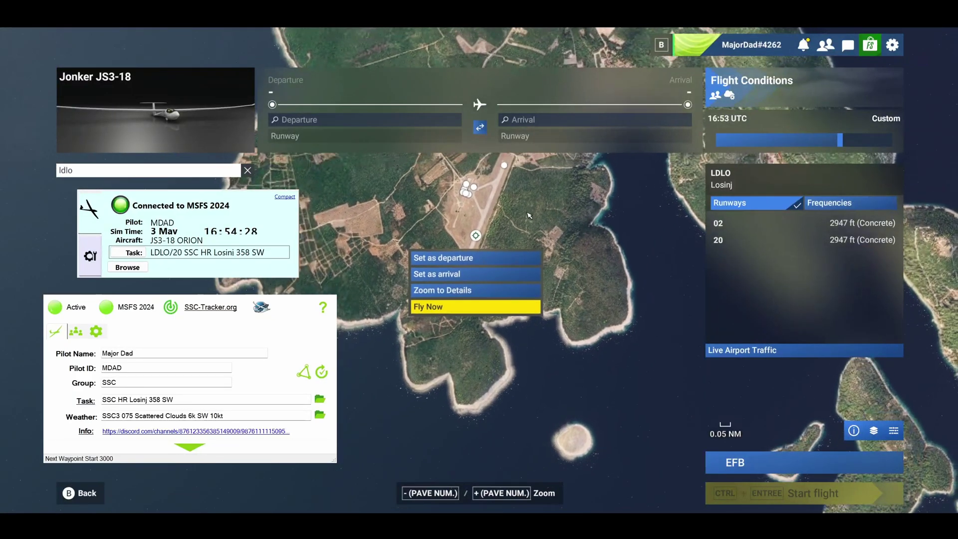
{"action": "left_click", "coordinate": [505, 166]}
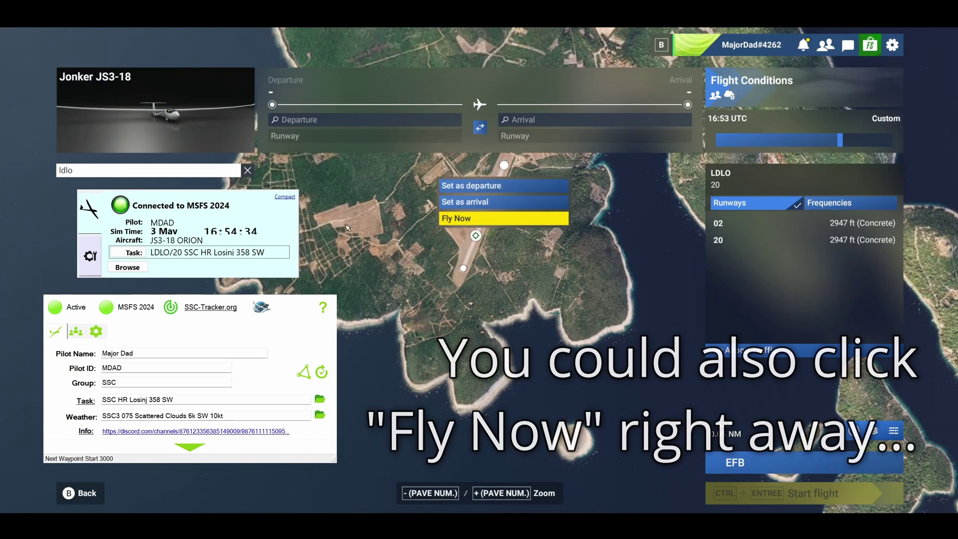
{"action": "left_click", "coordinate": [310, 148]}
Set the departure airport to LDLO Losinj and show its runway choice, Runway 20.
{"action": "left_click", "coordinate": [302, 121]}
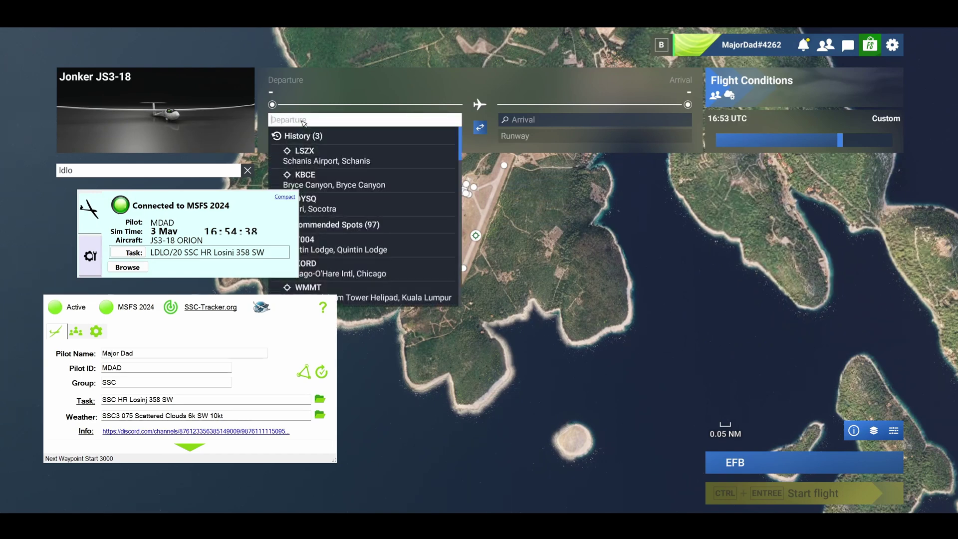
{"action": "left_click", "coordinate": [304, 121]}
{"action": "type", "text": "ldlo"}
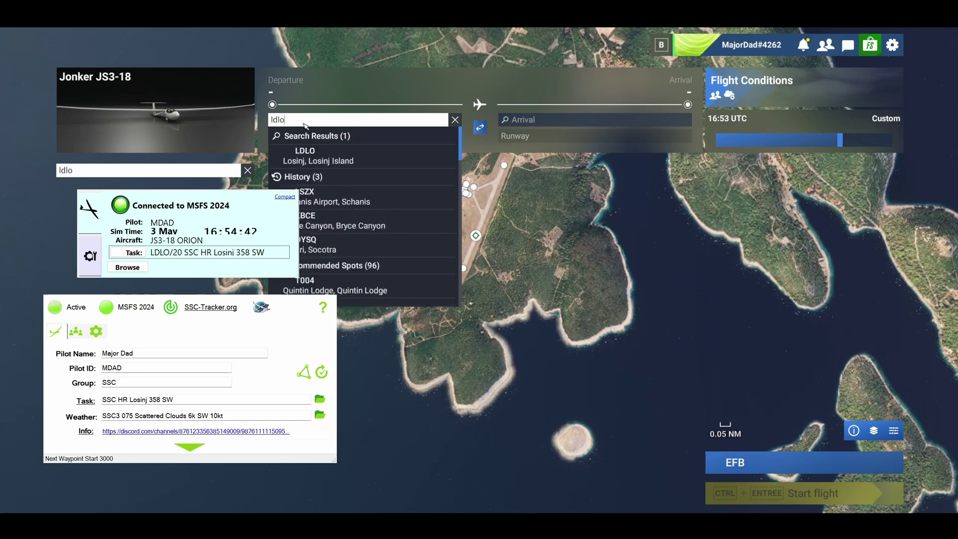
{"action": "left_click", "coordinate": [309, 159]}
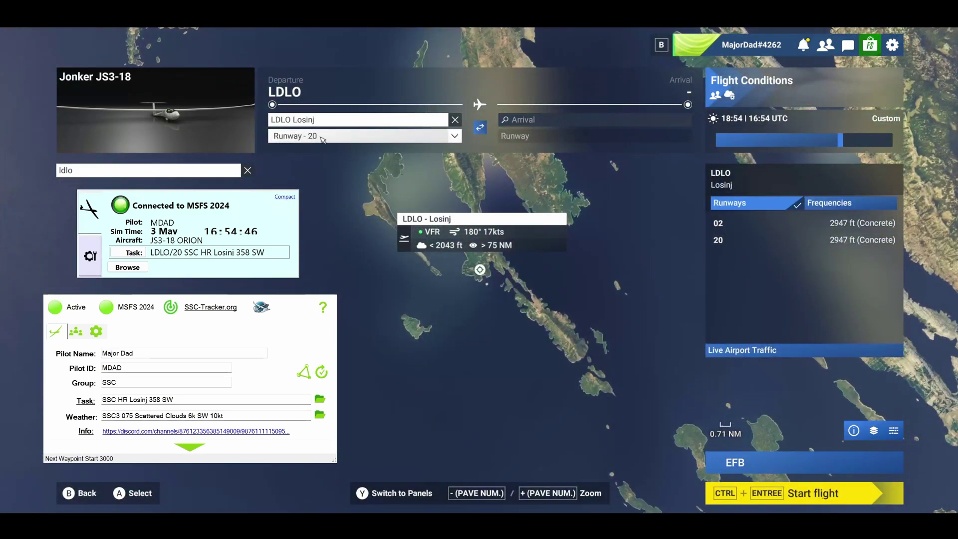
{"action": "left_click", "coordinate": [320, 140]}
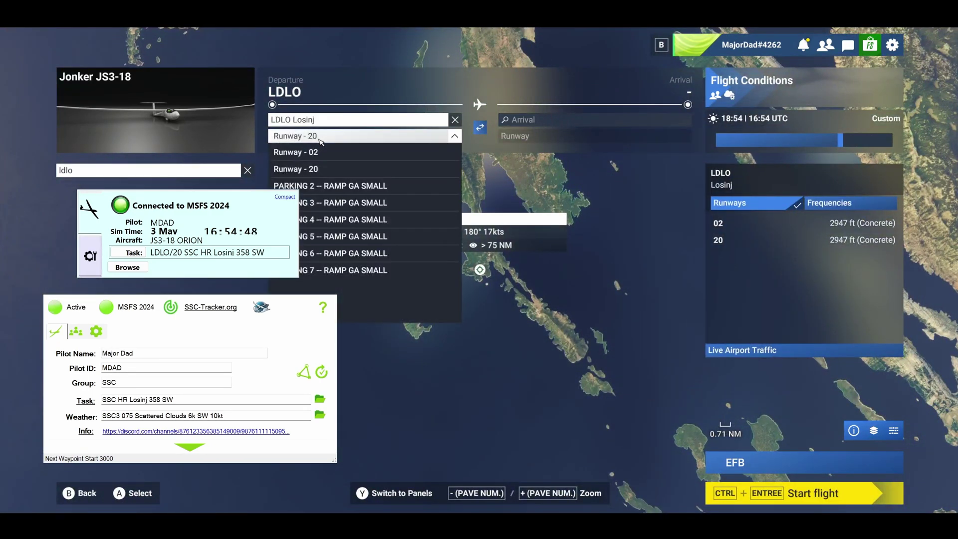